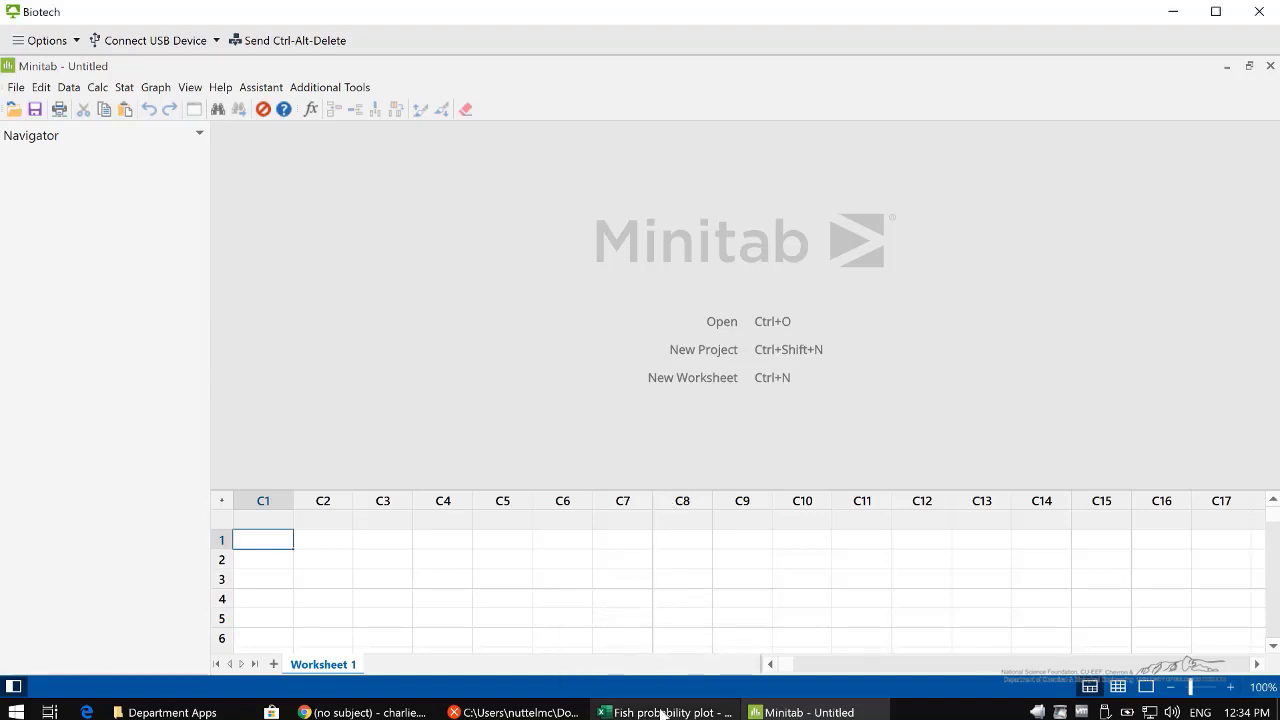
Copy the ten observed fish lengths from Excel cells A4:A13, then go back to Minitab
left_click(663, 712)
left_click_drag(74, 390, 95, 626)
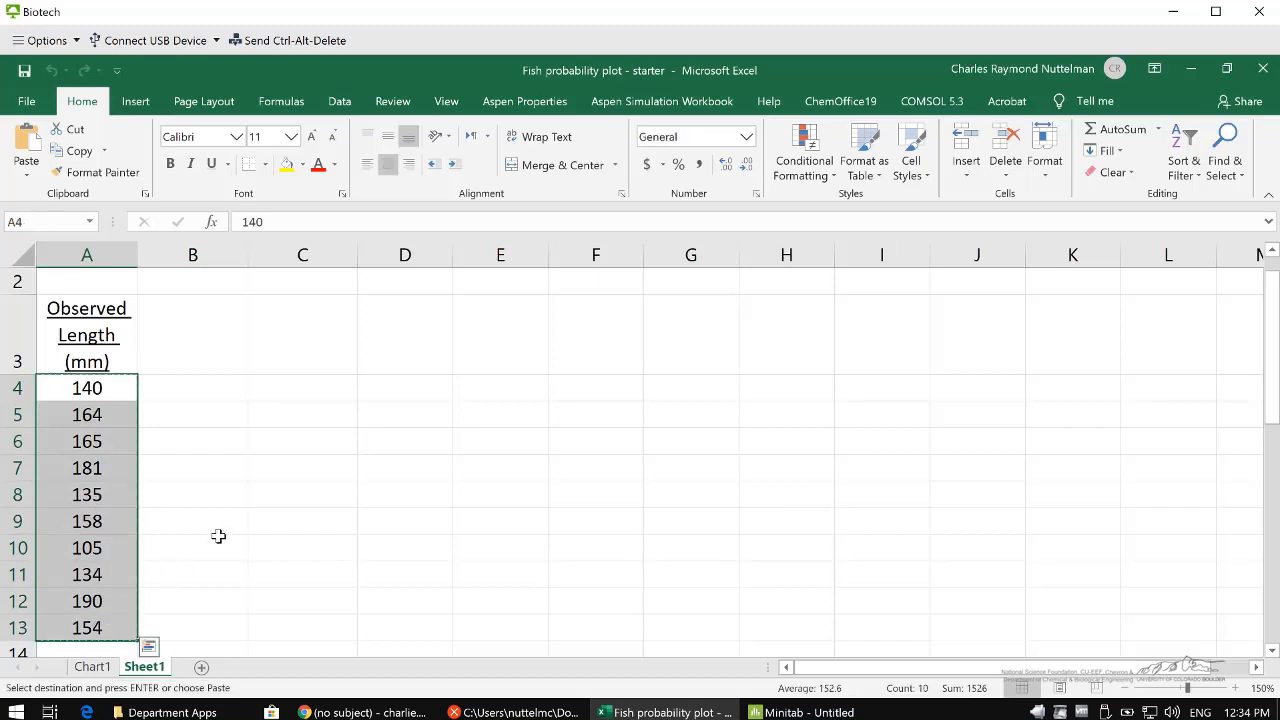
left_click(769, 712)
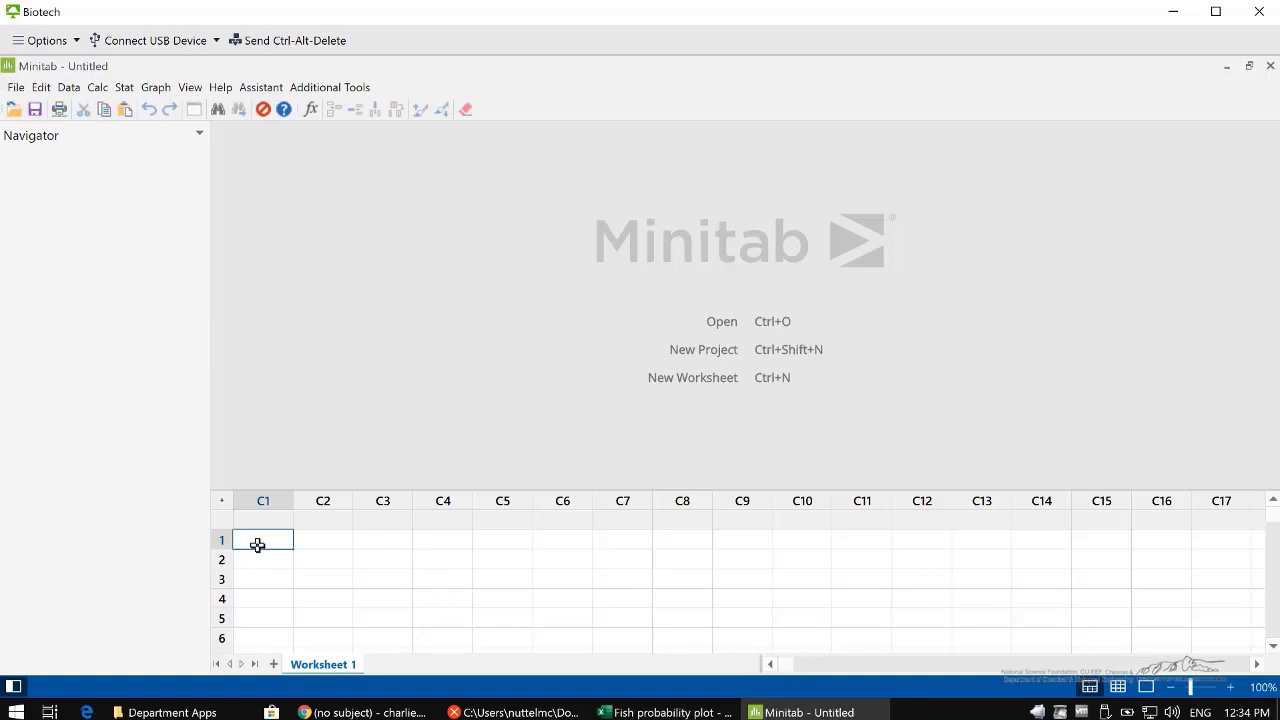
Paste the copied lengths (140, 164, 165, 181, …) into column C1 with Ctrl+V
key("ctrl+v")
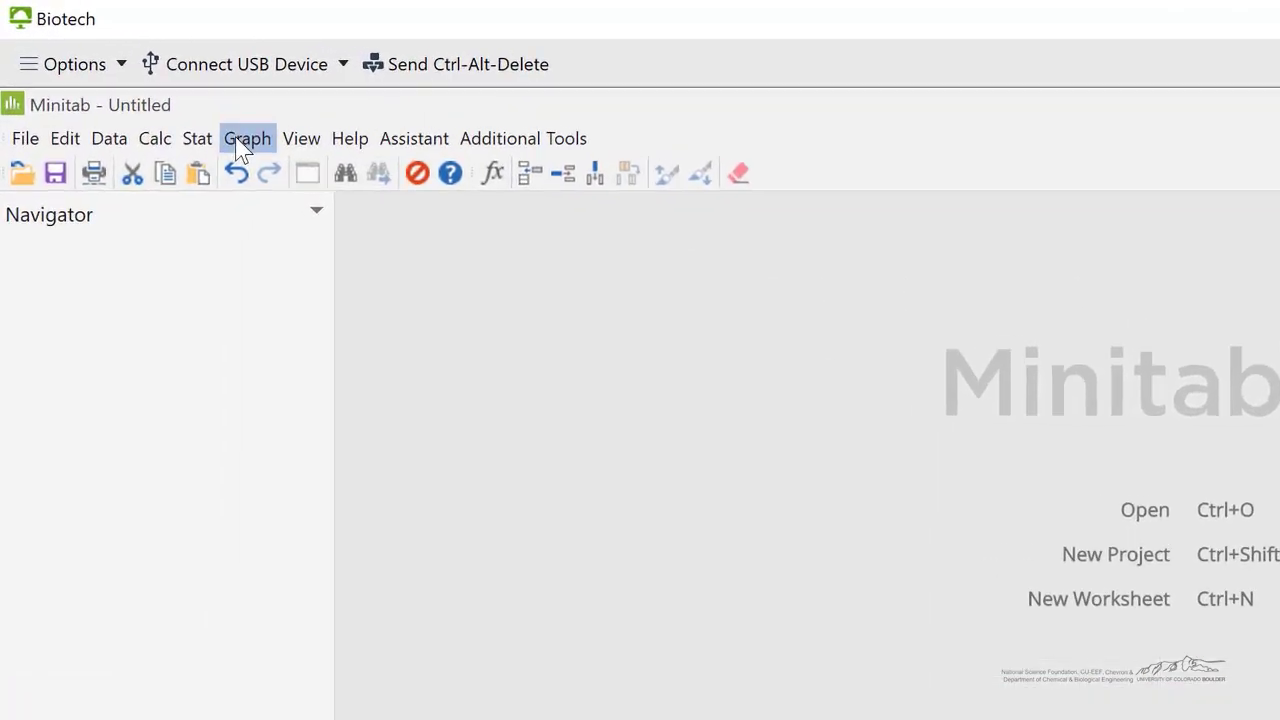
Make a single Normal probability plot of C1 (mean 152.6, StDev 24.95, P-value 0.855)
left_click(155, 87)
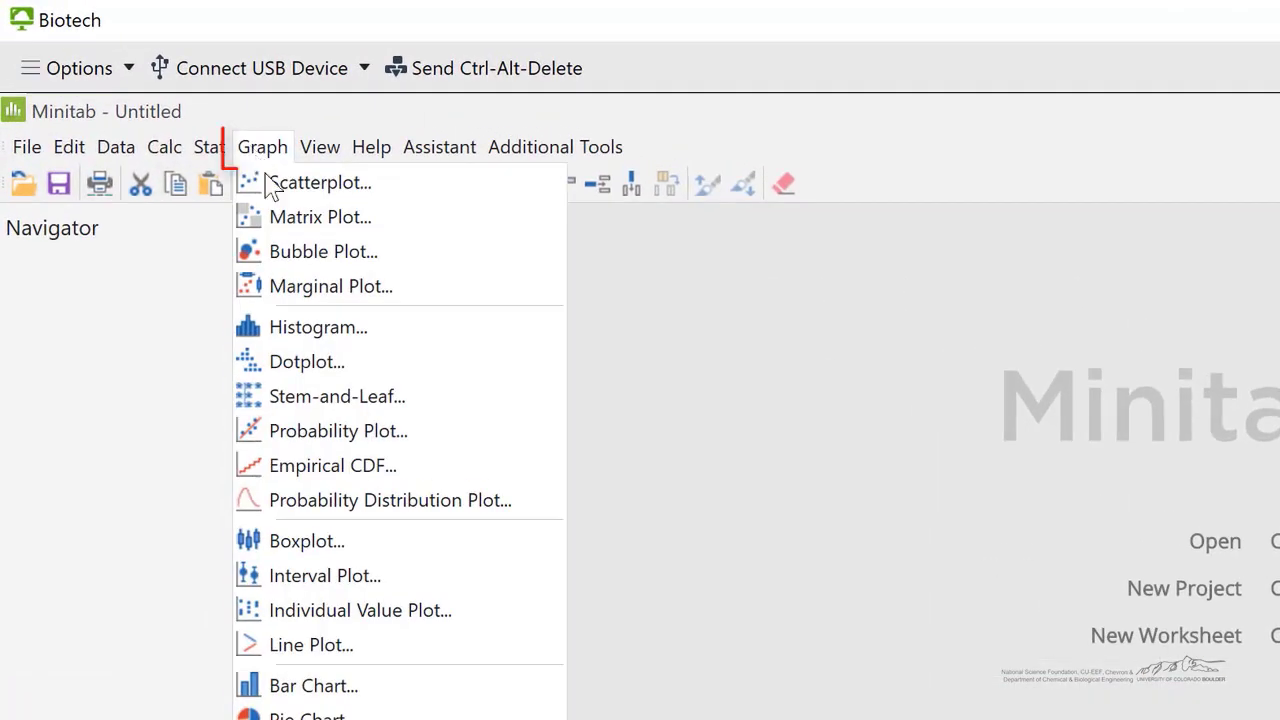
left_click(355, 430)
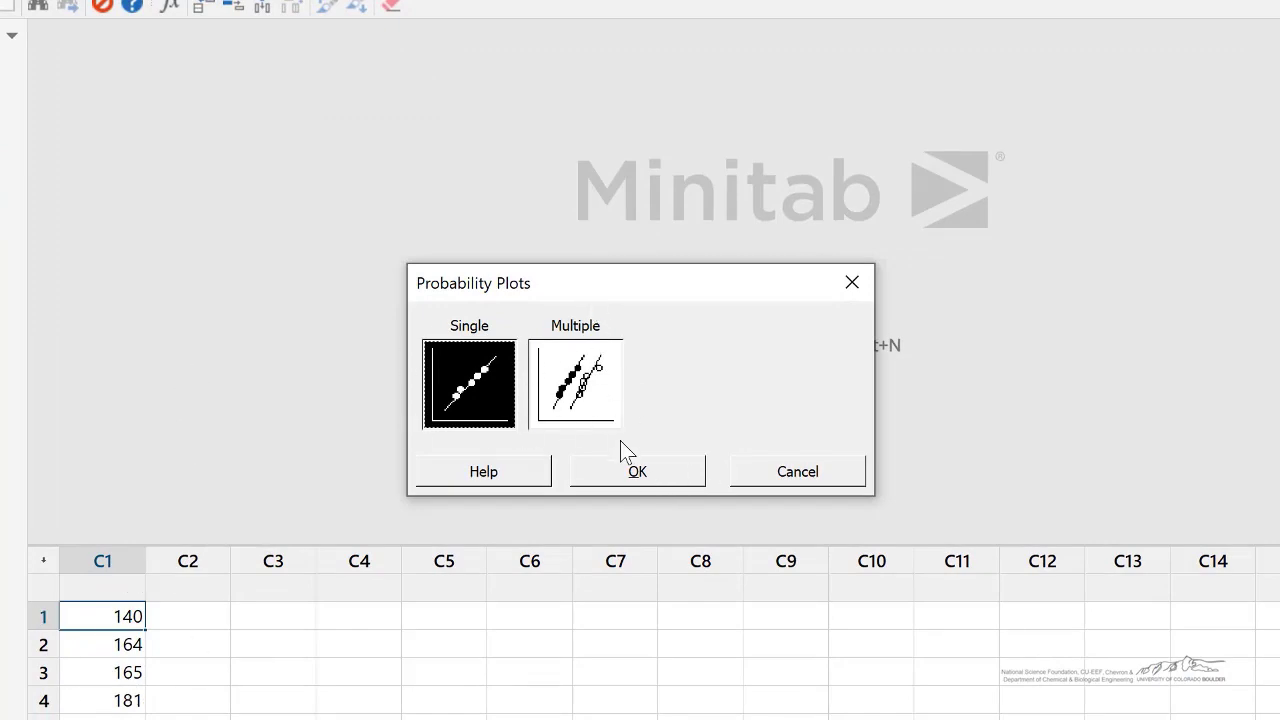
left_click(645, 476)
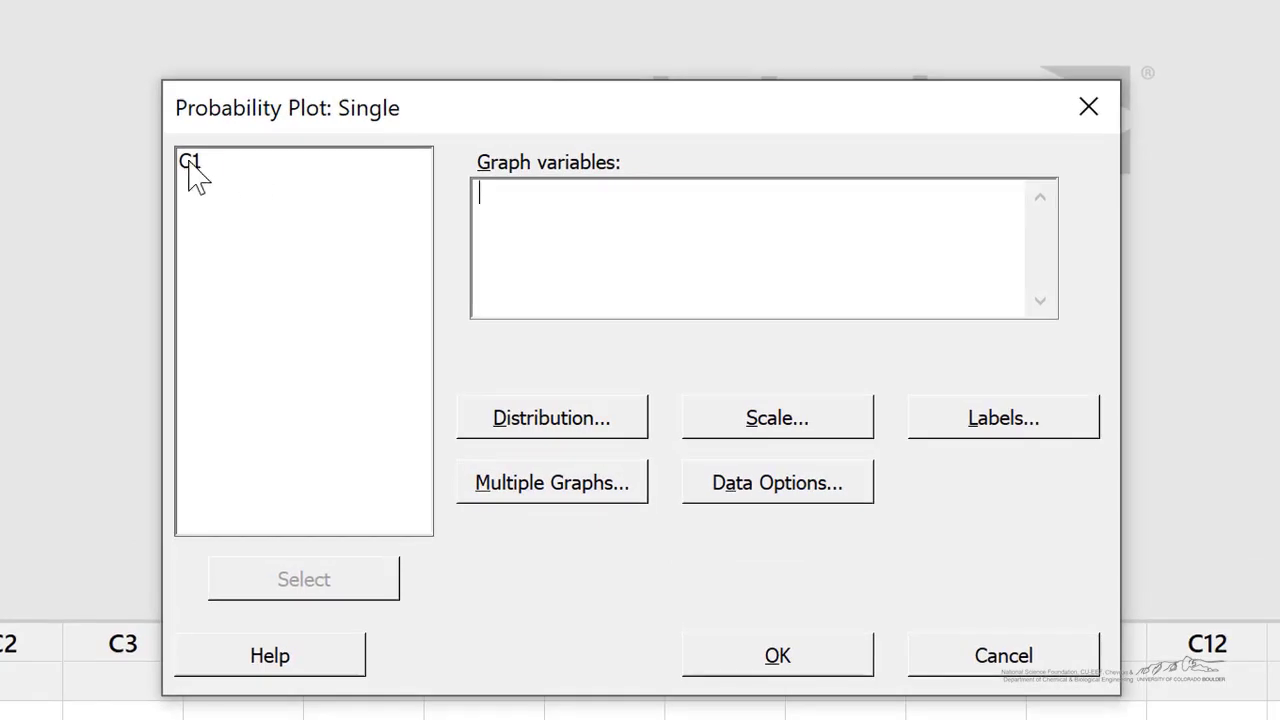
left_click(197, 168)
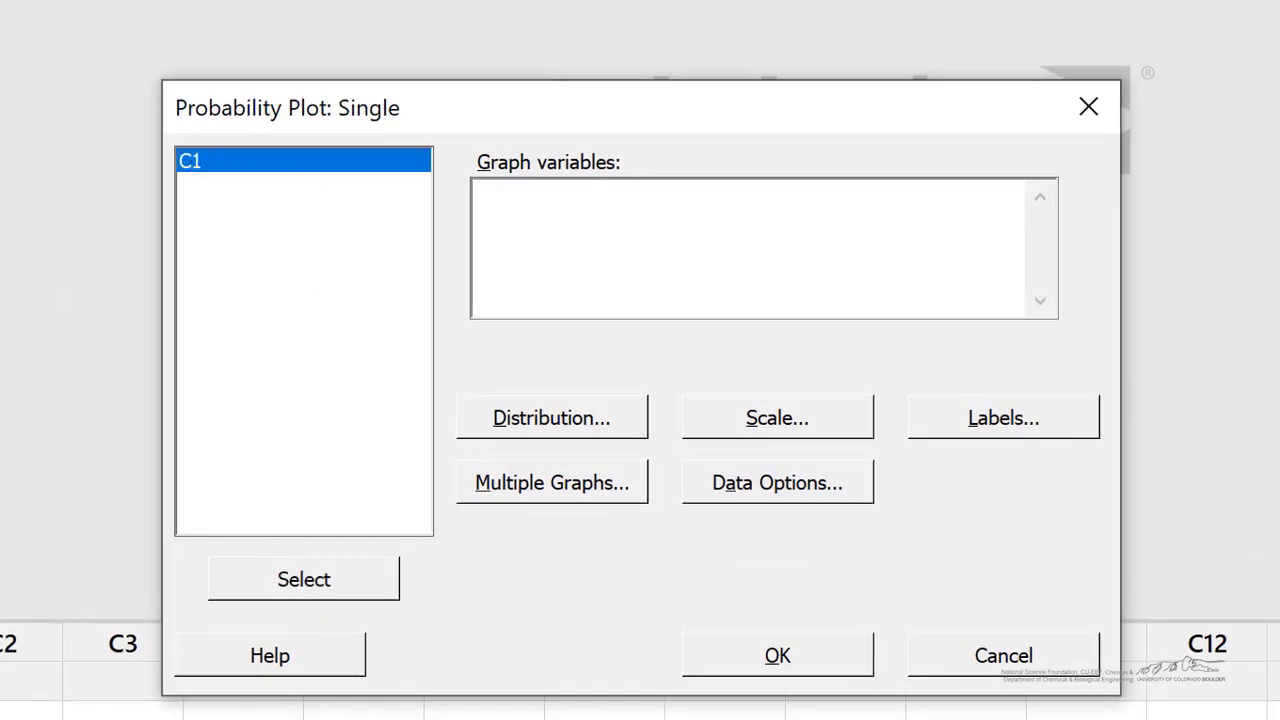
left_click(292, 584)
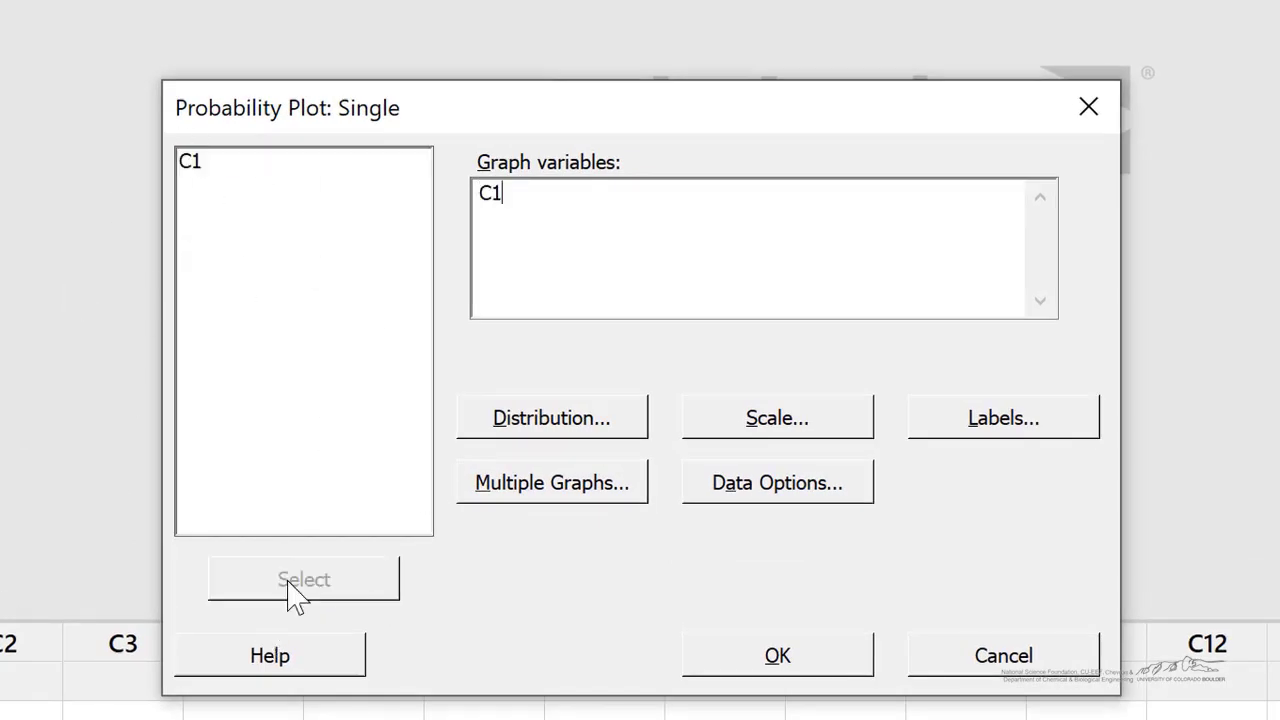
left_click(570, 420)
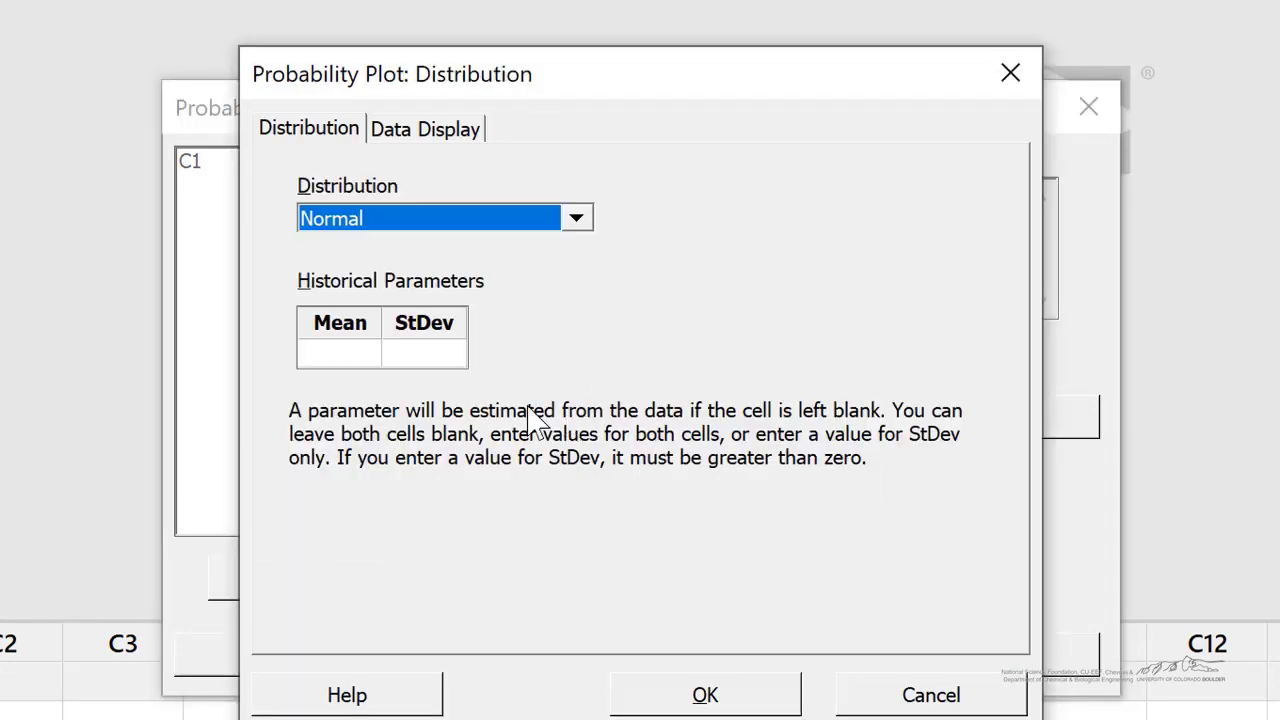
left_click(580, 220)
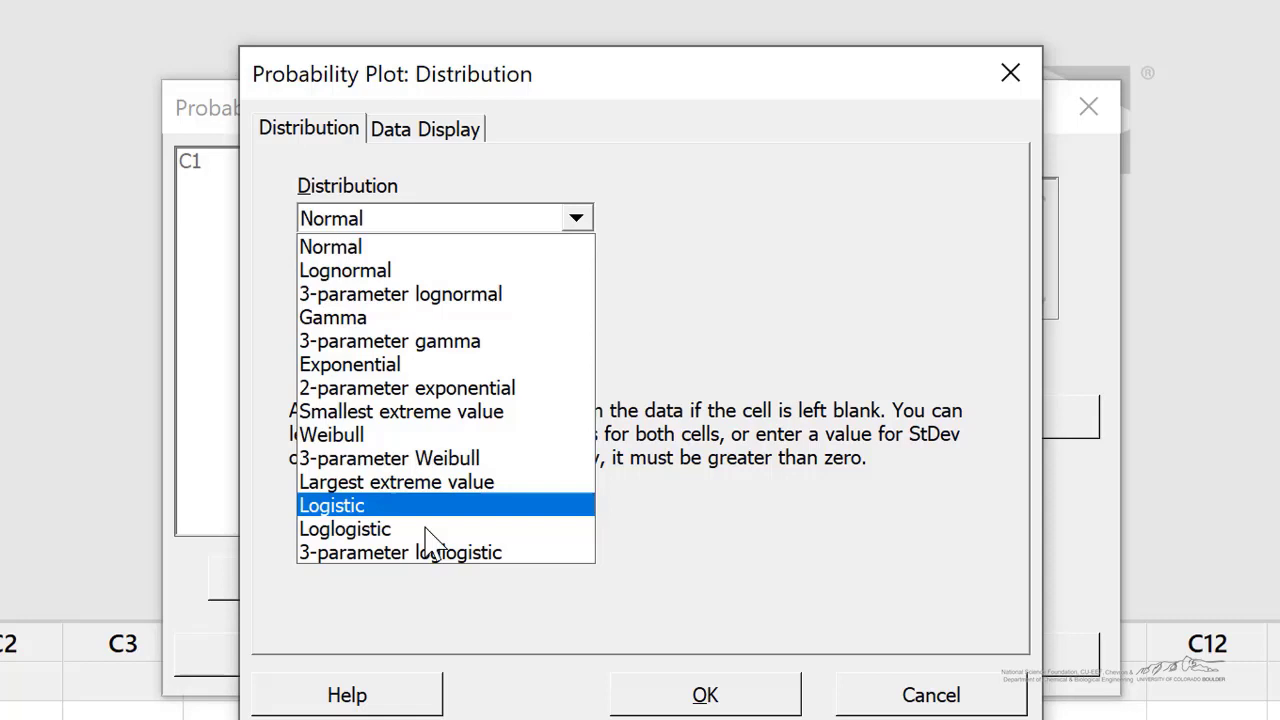
left_click(358, 248)
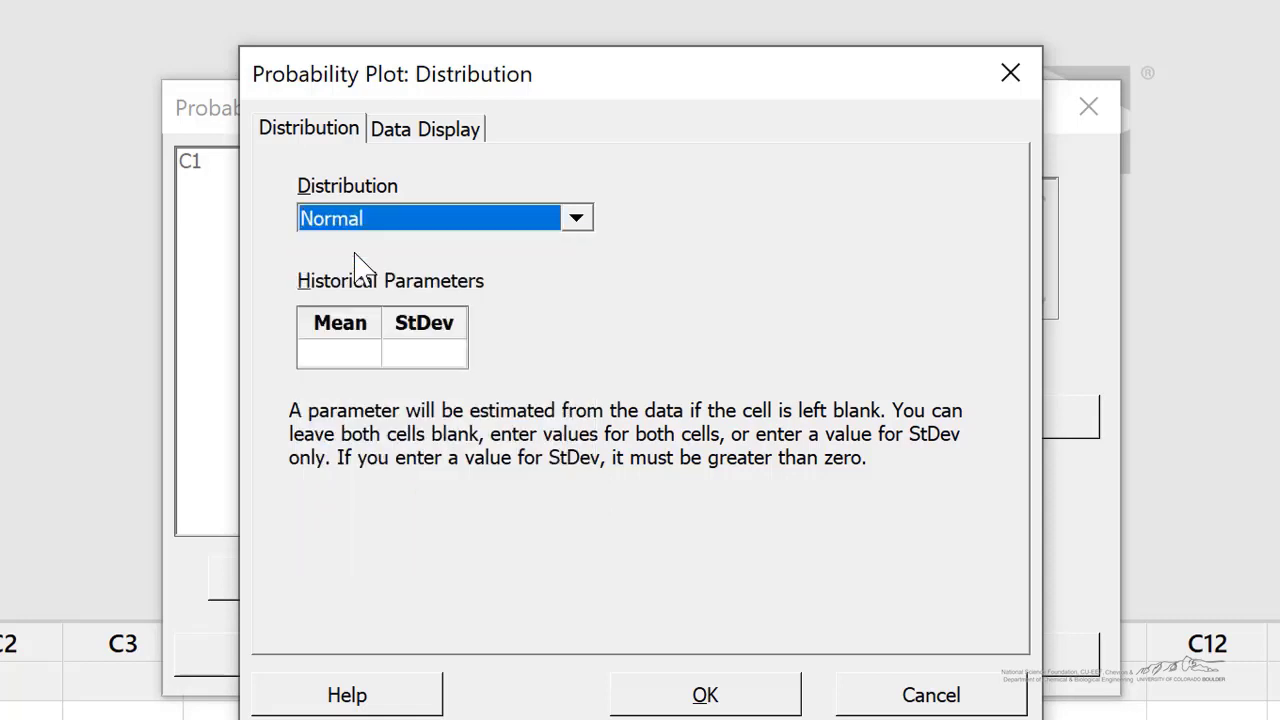
left_click(684, 697)
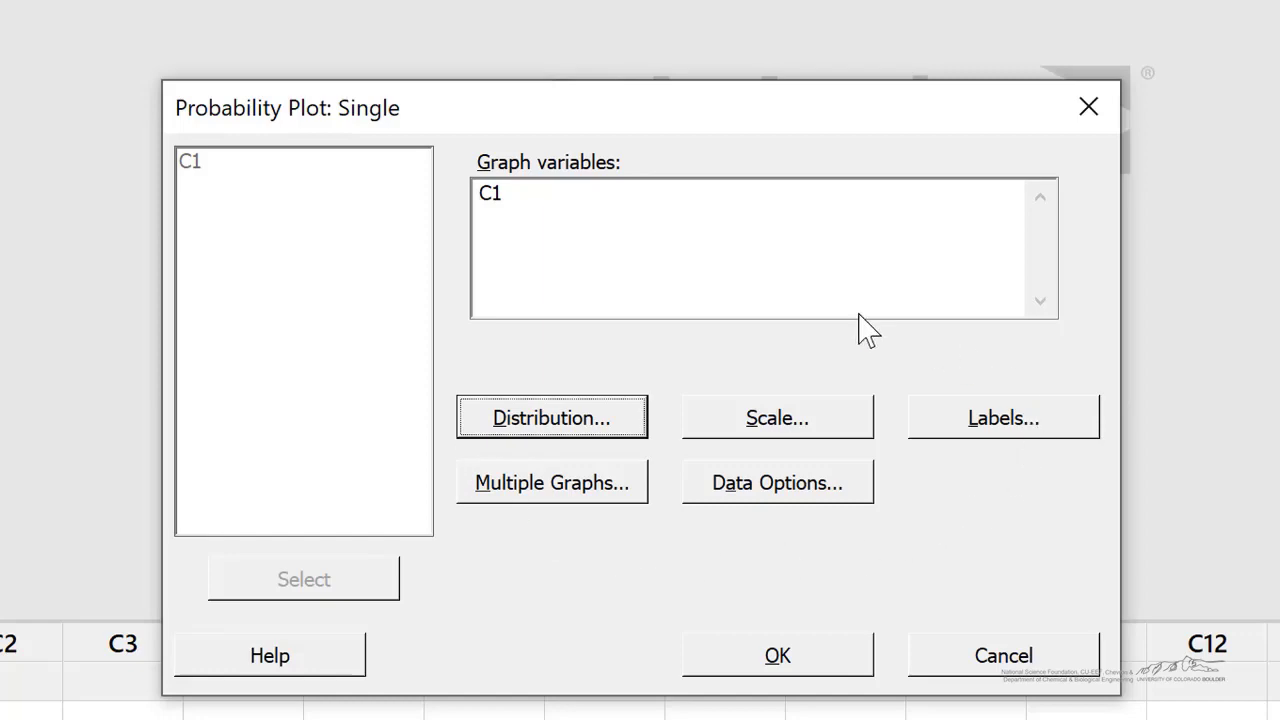
left_click(752, 662)
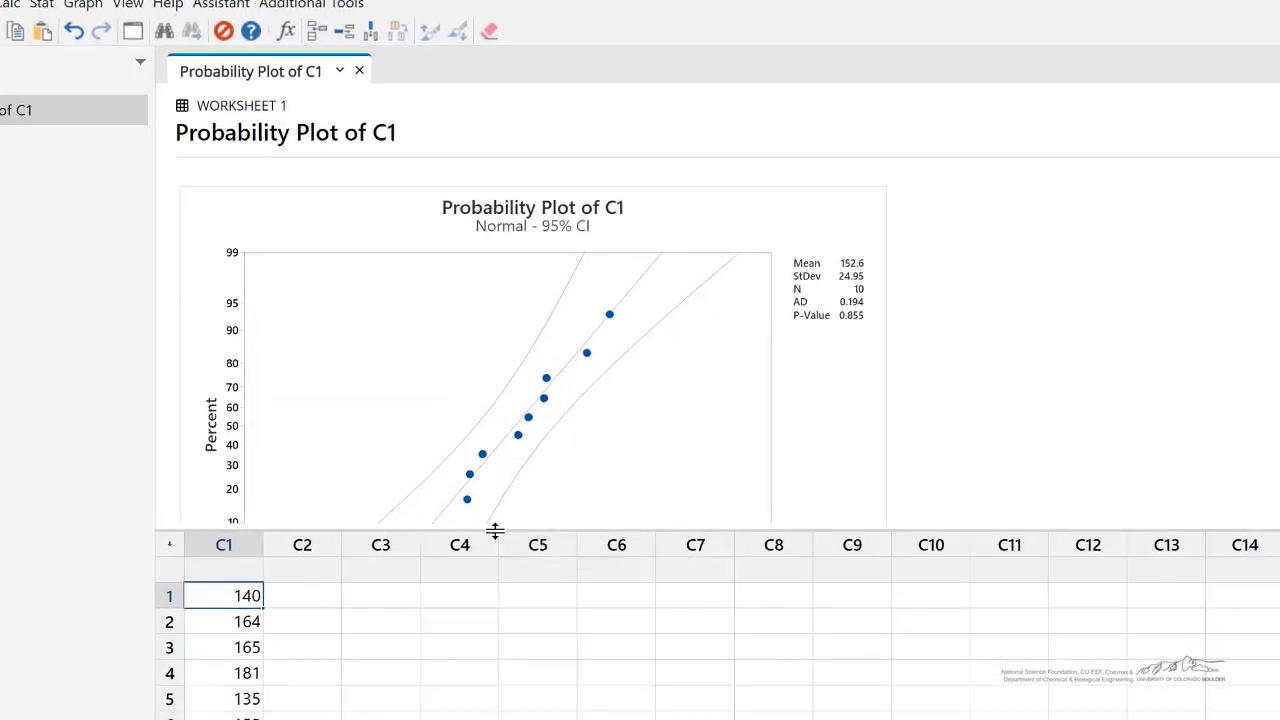
Enlarge the graph pane so the whole normal probability plot is visible
left_click_drag(503, 560, 514, 668)
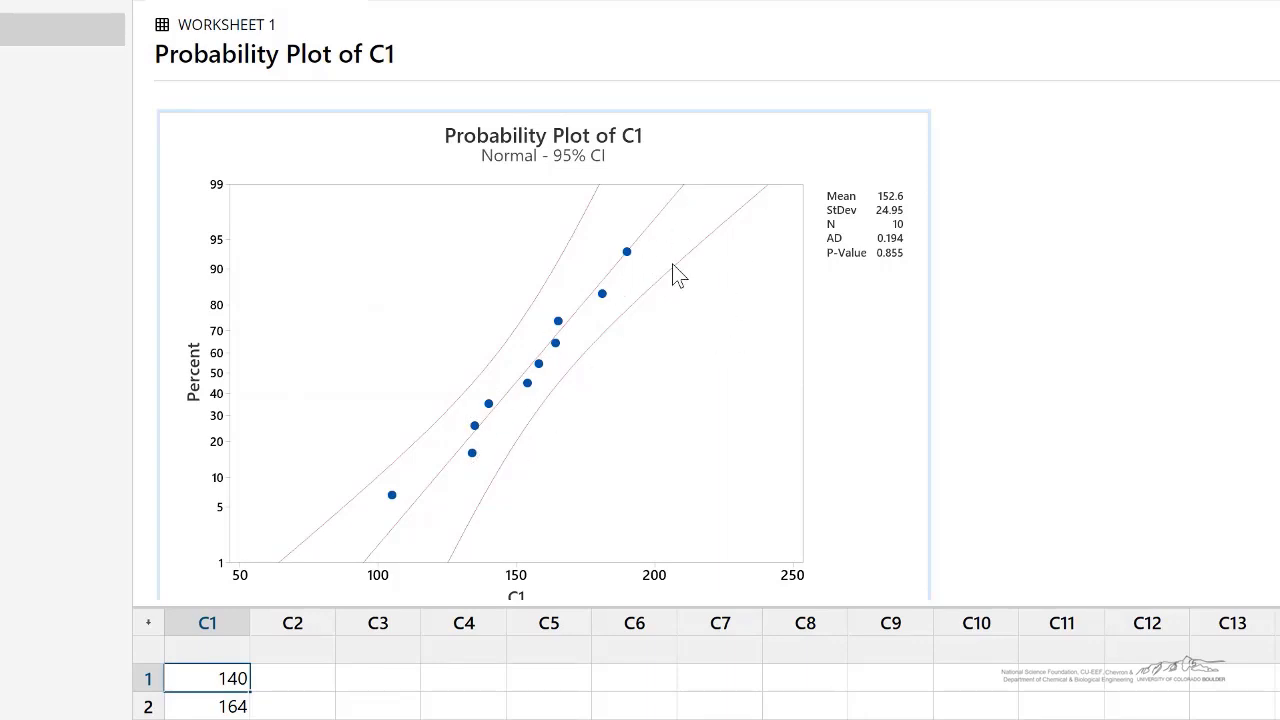
Make a single Gamma probability plot of C1 (Shape 39.05, Scale 3.908, P-value >0.250)
key("ctrl+e")
left_click(707, 410)
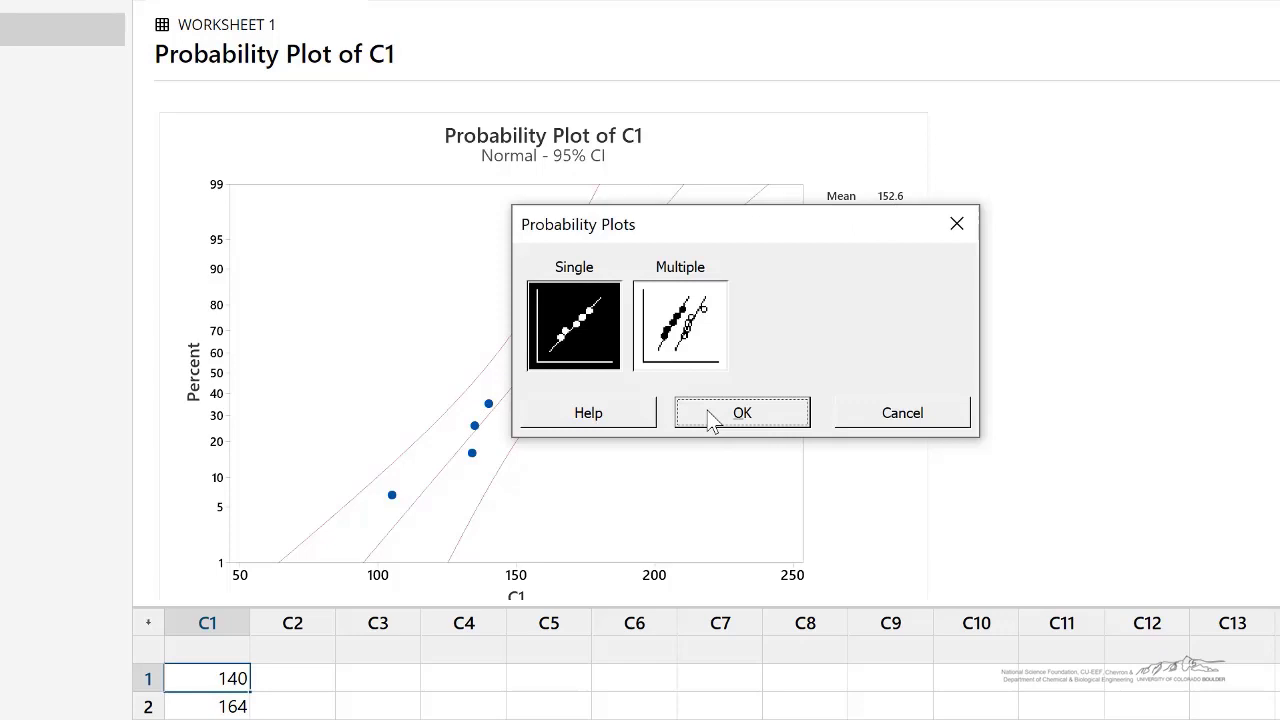
left_click(706, 345)
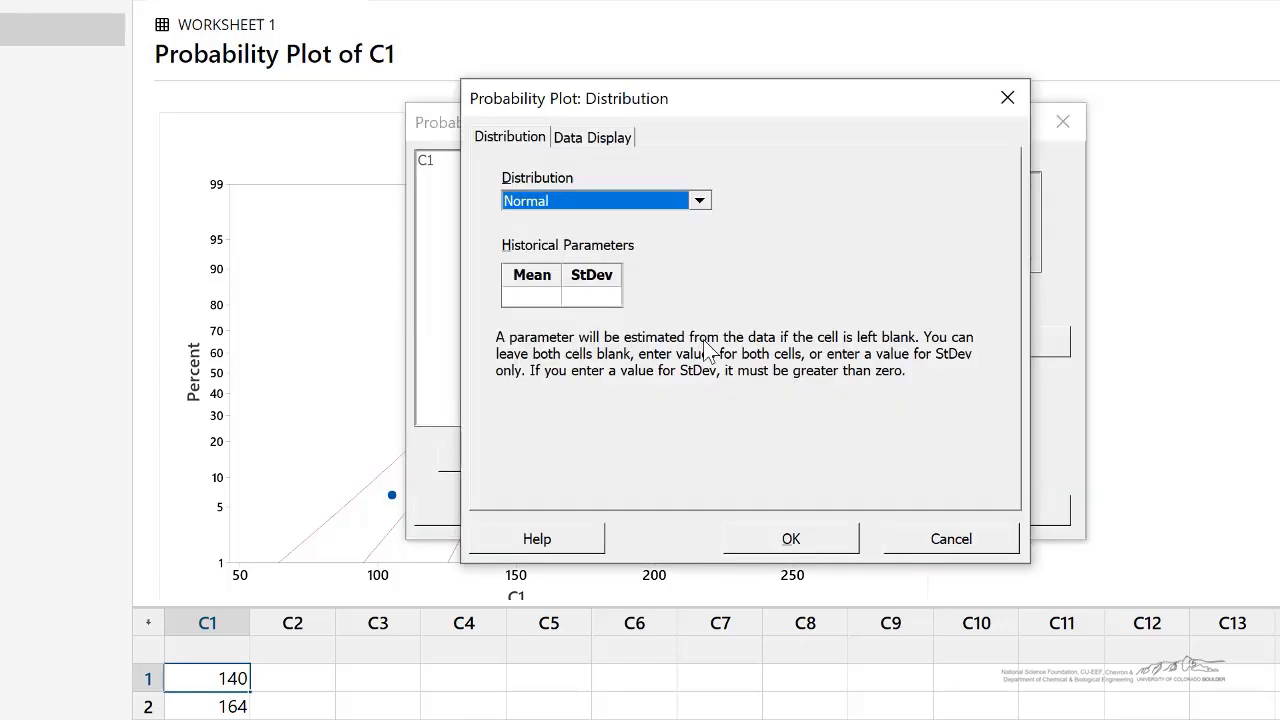
left_click(700, 202)
left_click(581, 277)
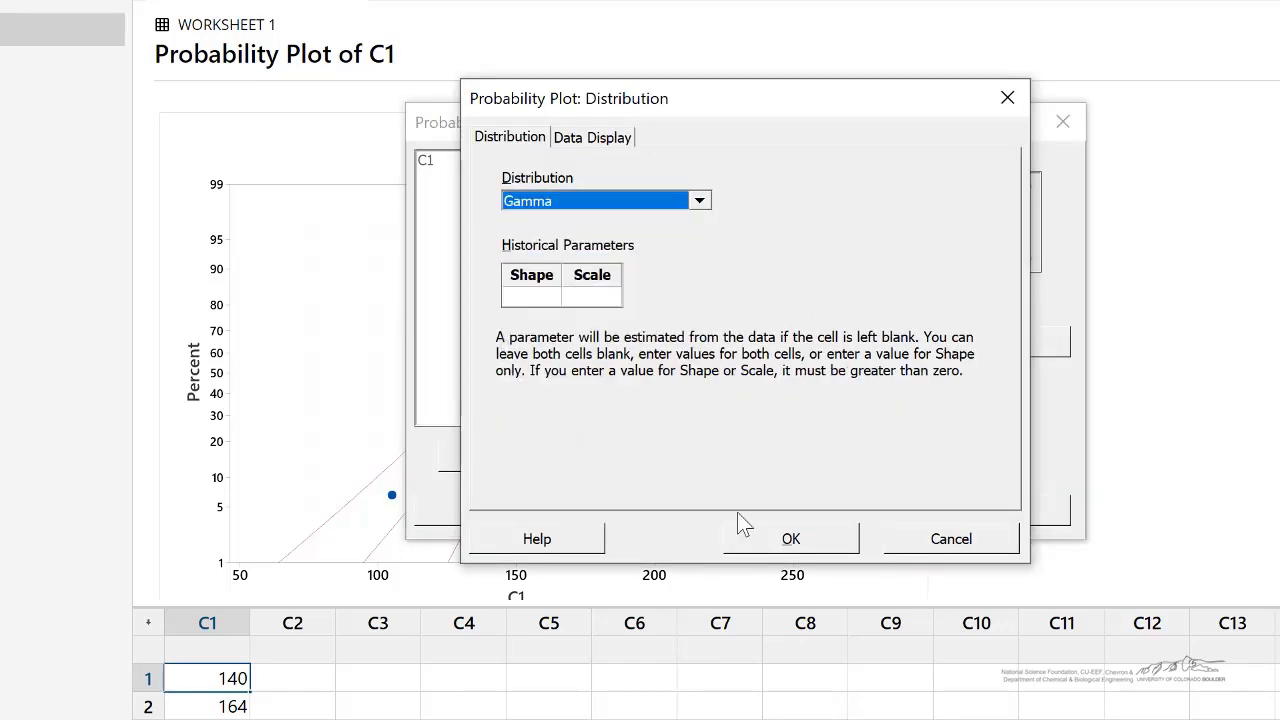
left_click(792, 546)
left_click(806, 513)
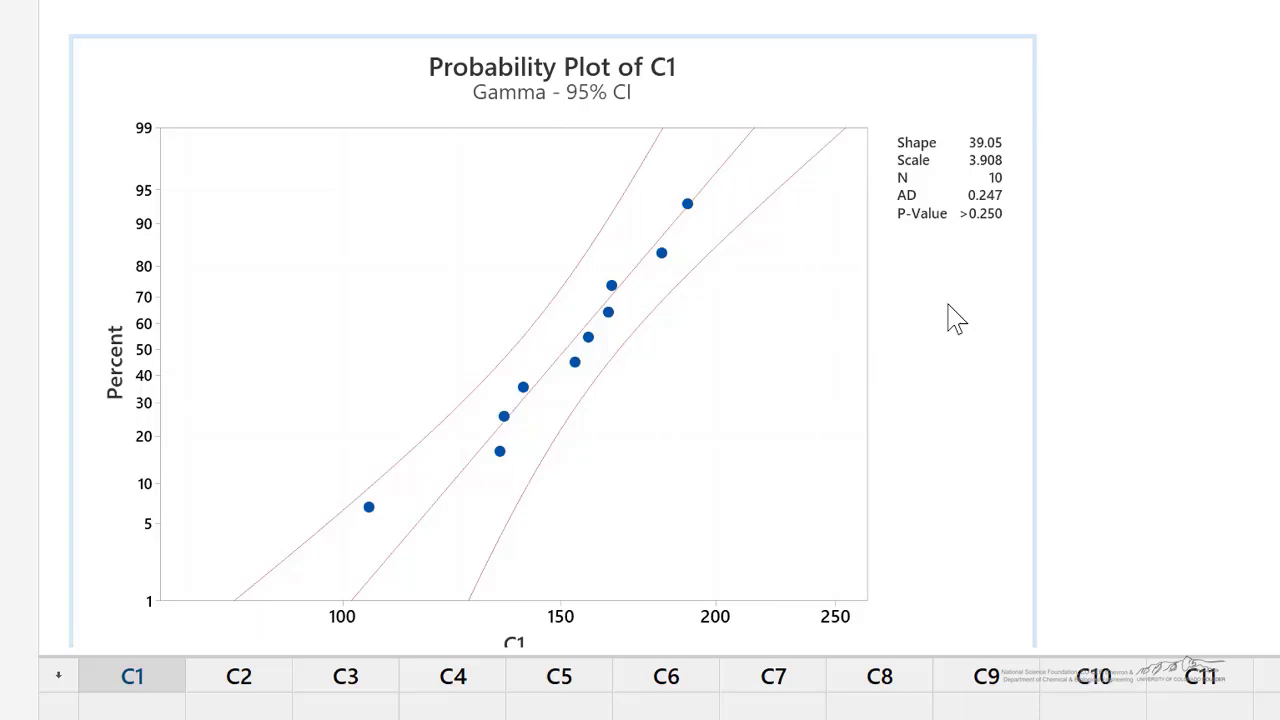
Make a single Exponential probability plot of C1 (Mean 152.6, AD 3.309, P-value <0.003)
left_click(0, 0)
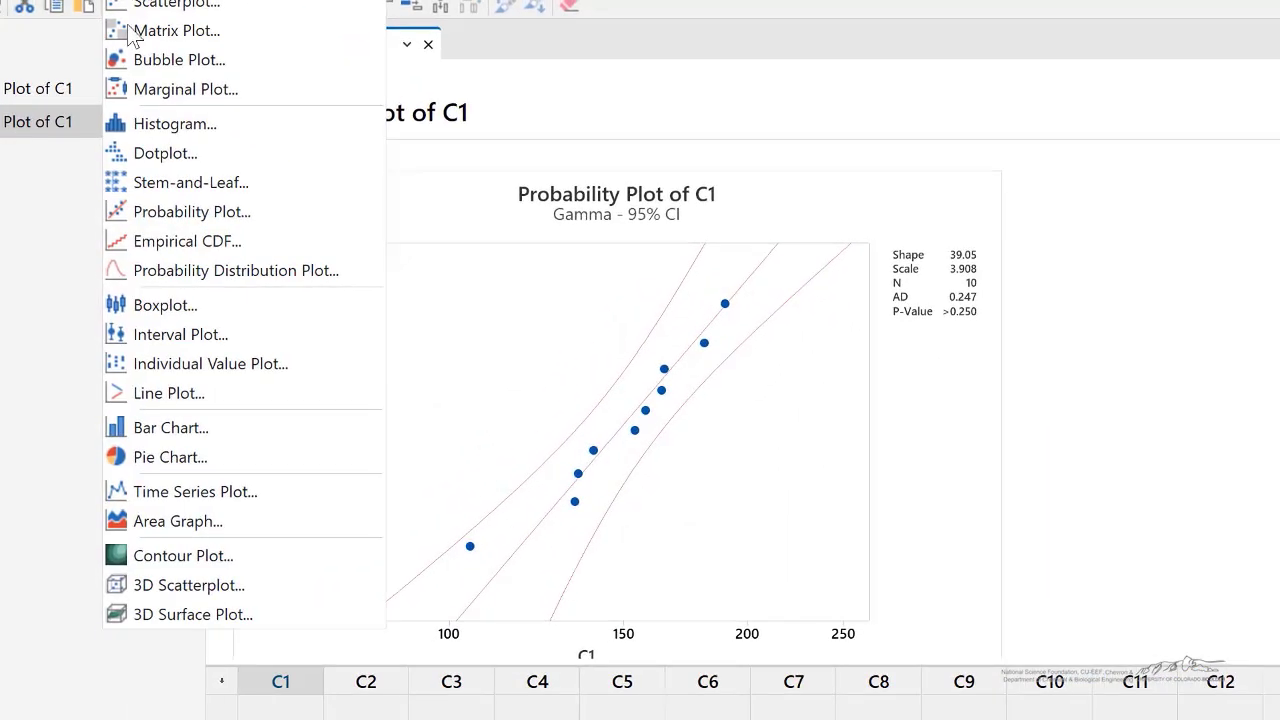
left_click(340, 212)
left_click(789, 476)
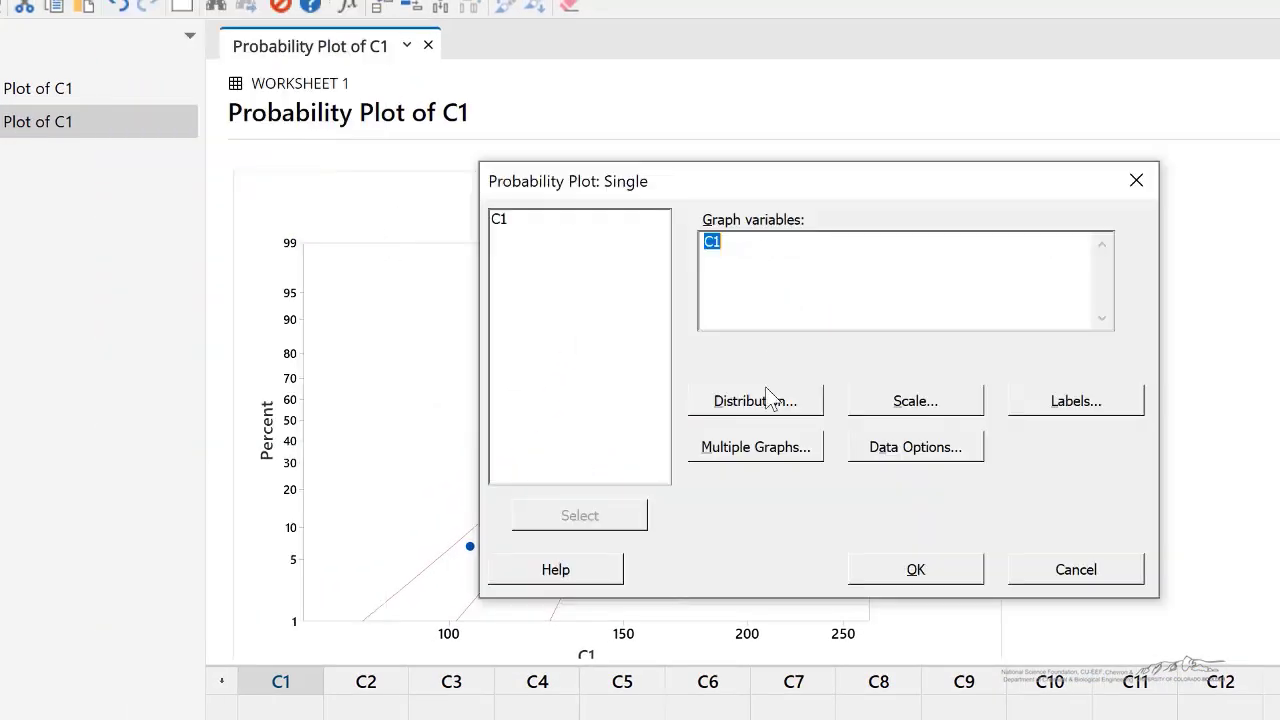
left_click(766, 400)
left_click(772, 259)
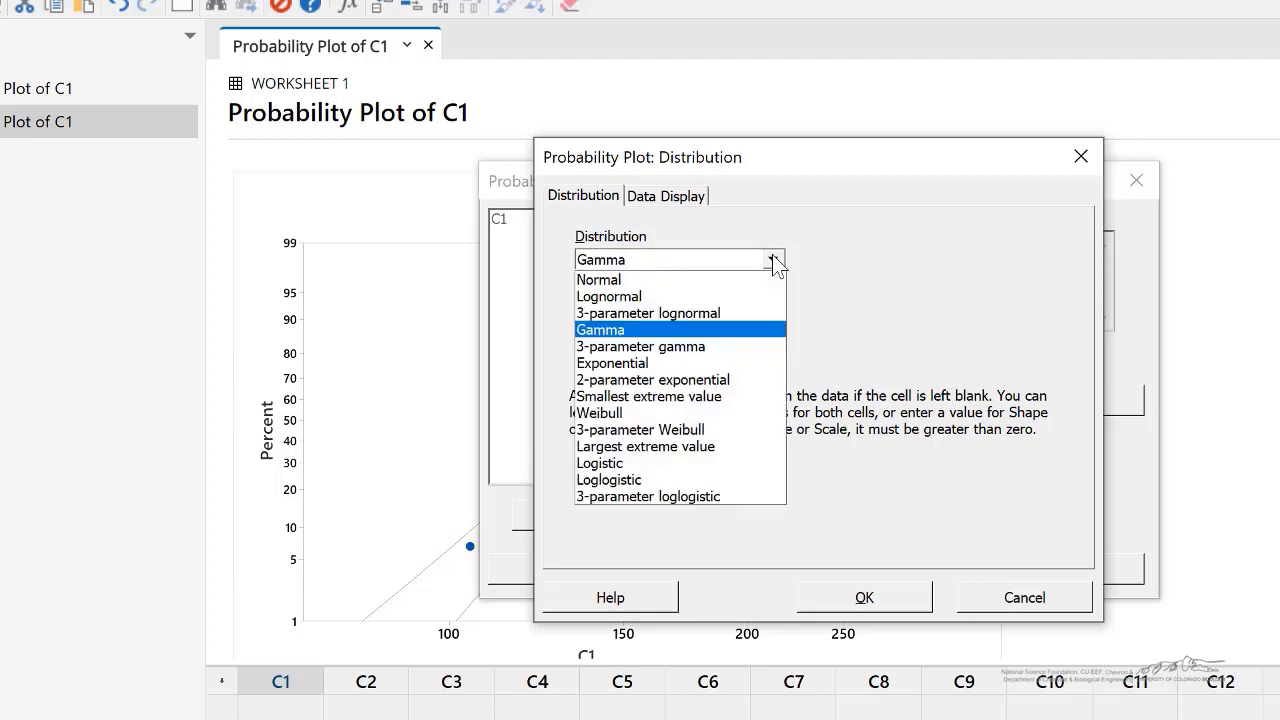
left_click(652, 363)
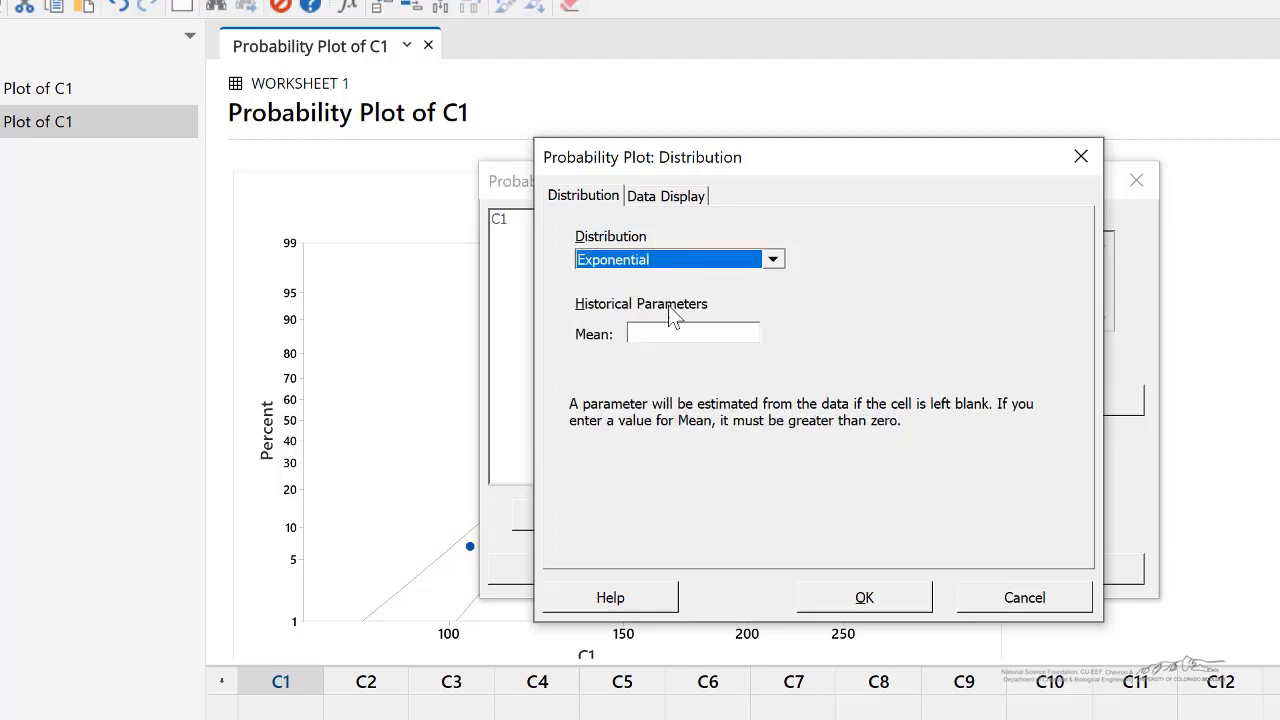
left_click(862, 598)
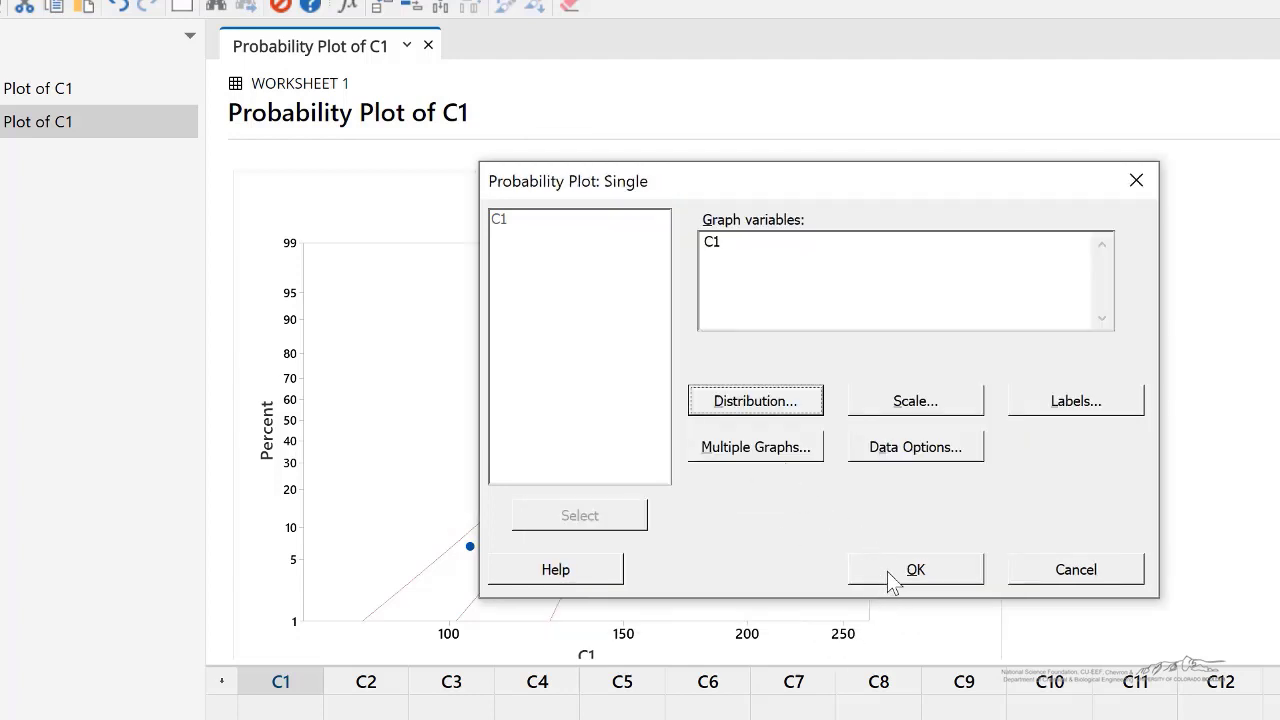
left_click(893, 570)
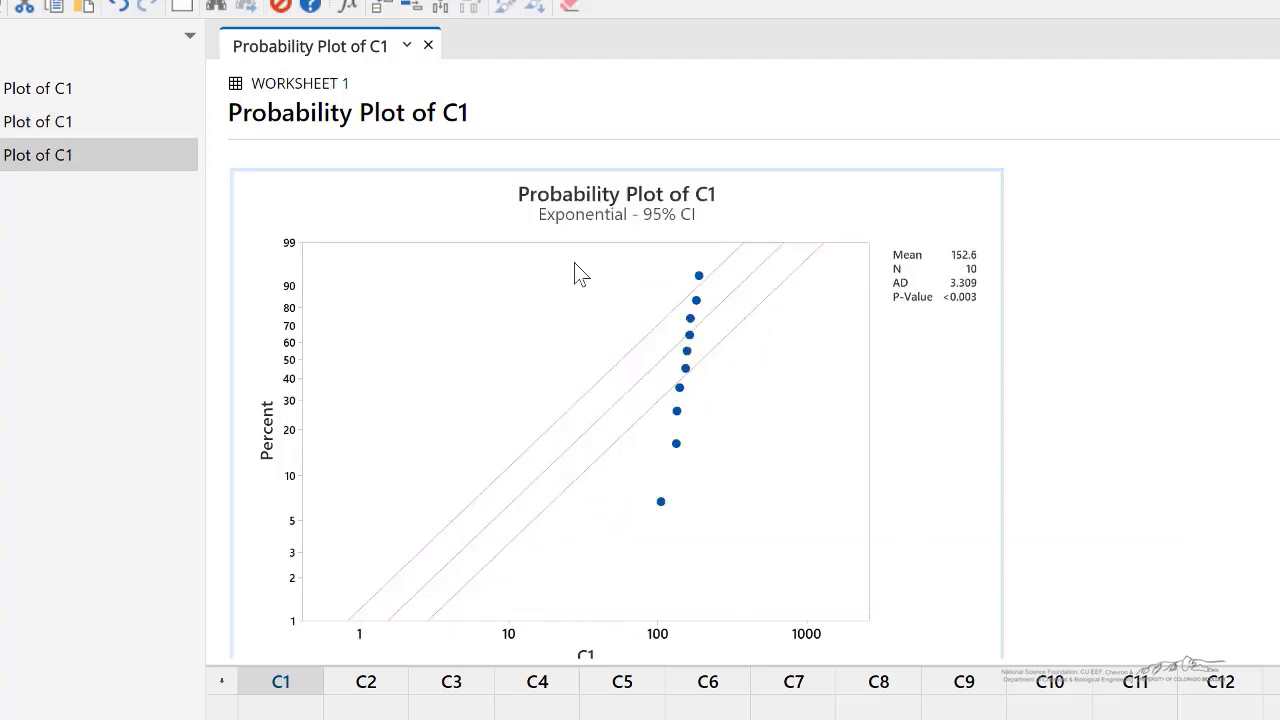